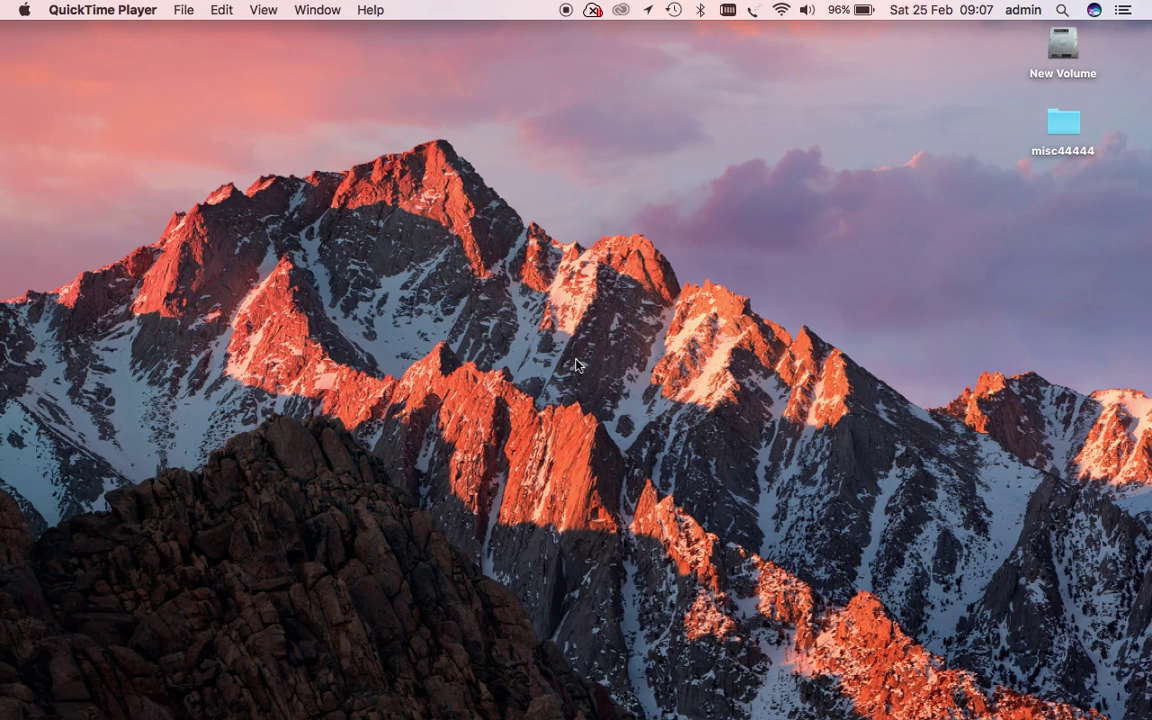
- Launch System Preferences from the Apple menu and show the Network pane's full service list
{"action": "left_click", "coordinate": [25, 12]}
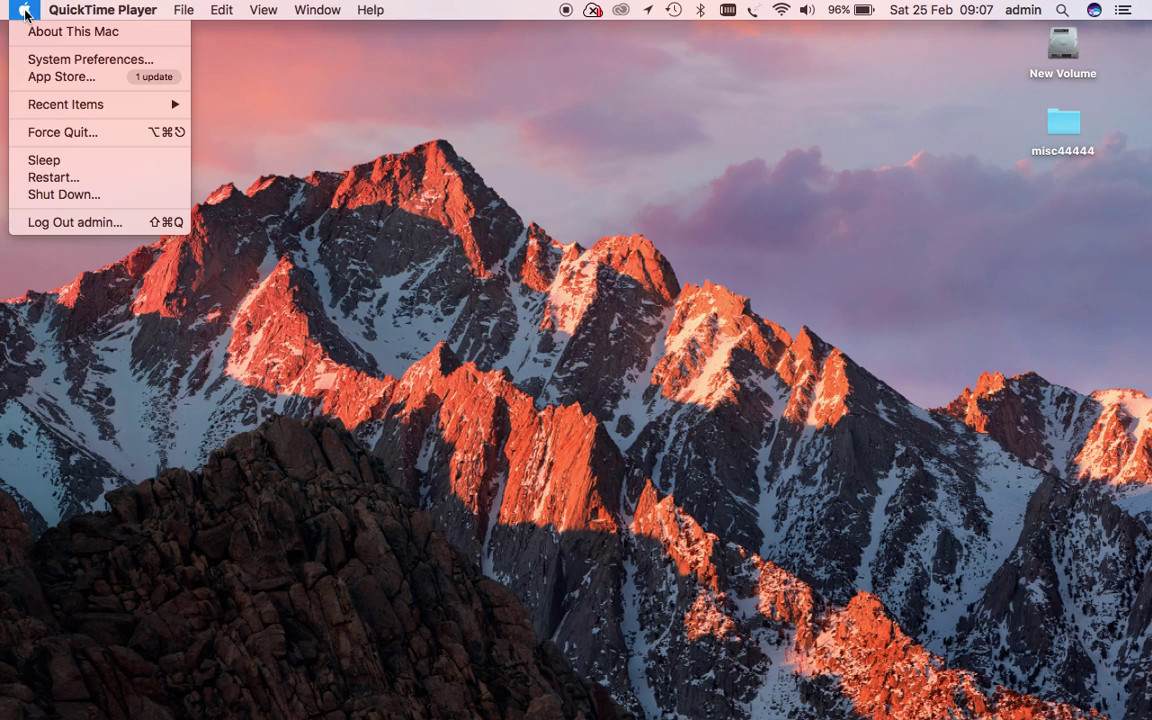
{"action": "left_click", "coordinate": [44, 64]}
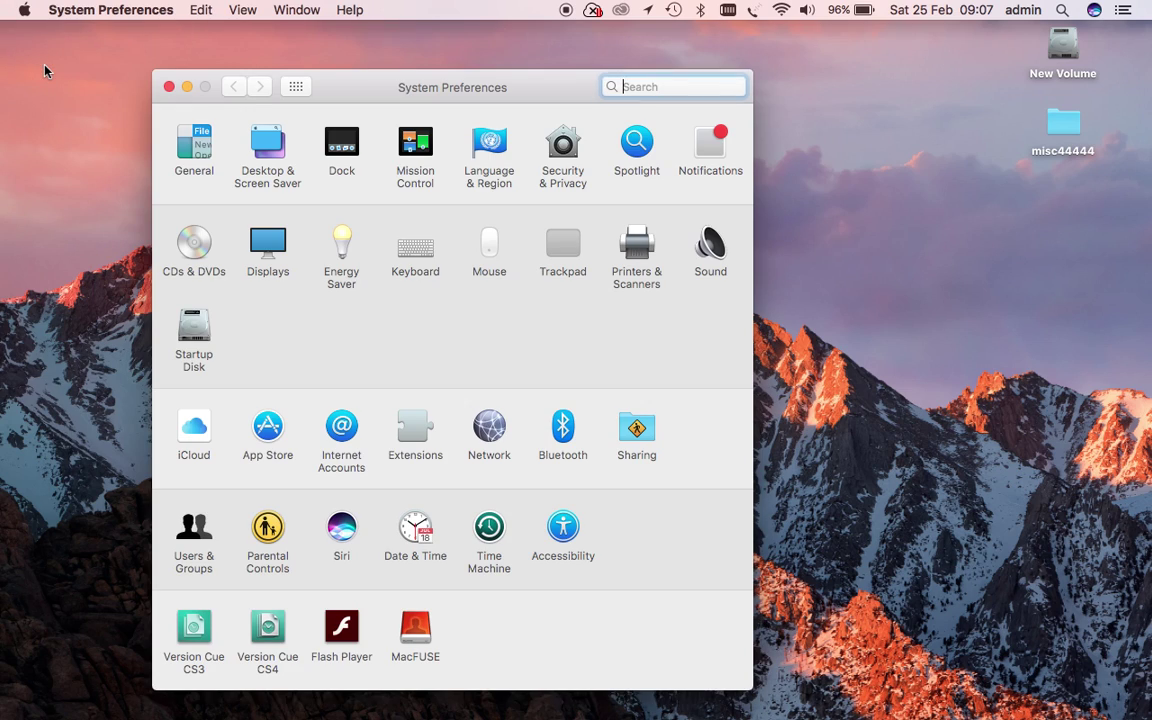
{"action": "left_click", "coordinate": [492, 428]}
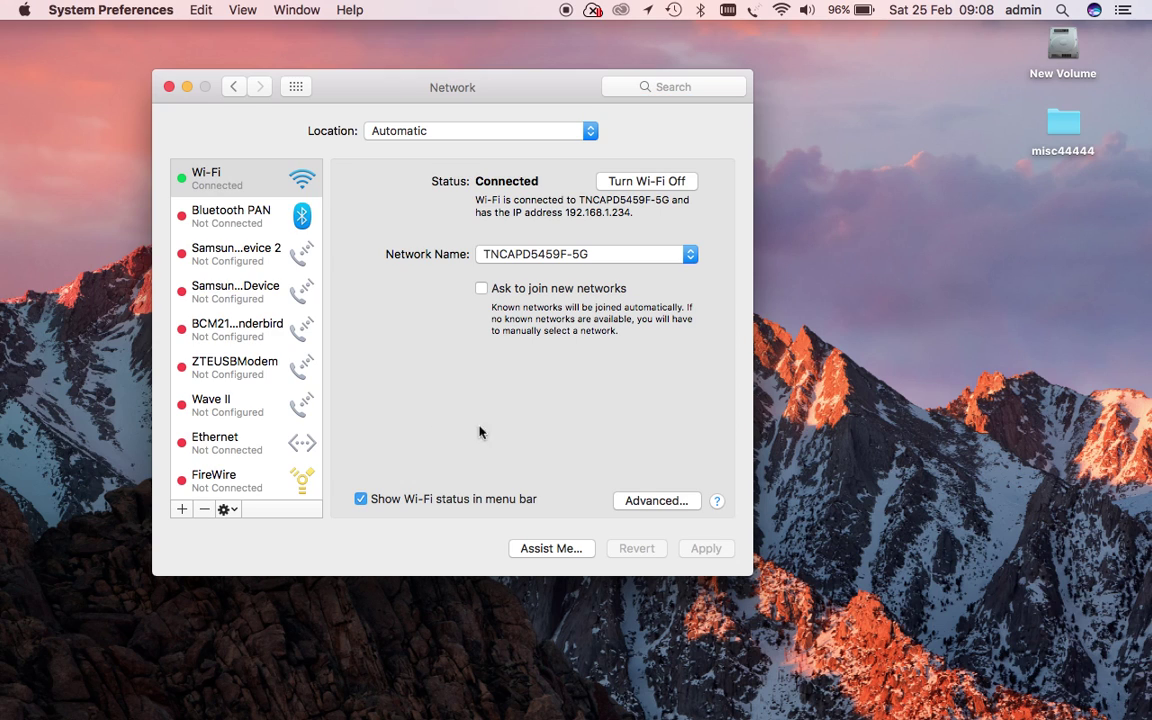
{"action": "scroll", "coordinate": [233, 418], "scroll_direction": "down", "scroll_amount": 5}
{"action": "scroll", "coordinate": [233, 418], "scroll_direction": "down", "scroll_amount": 6}
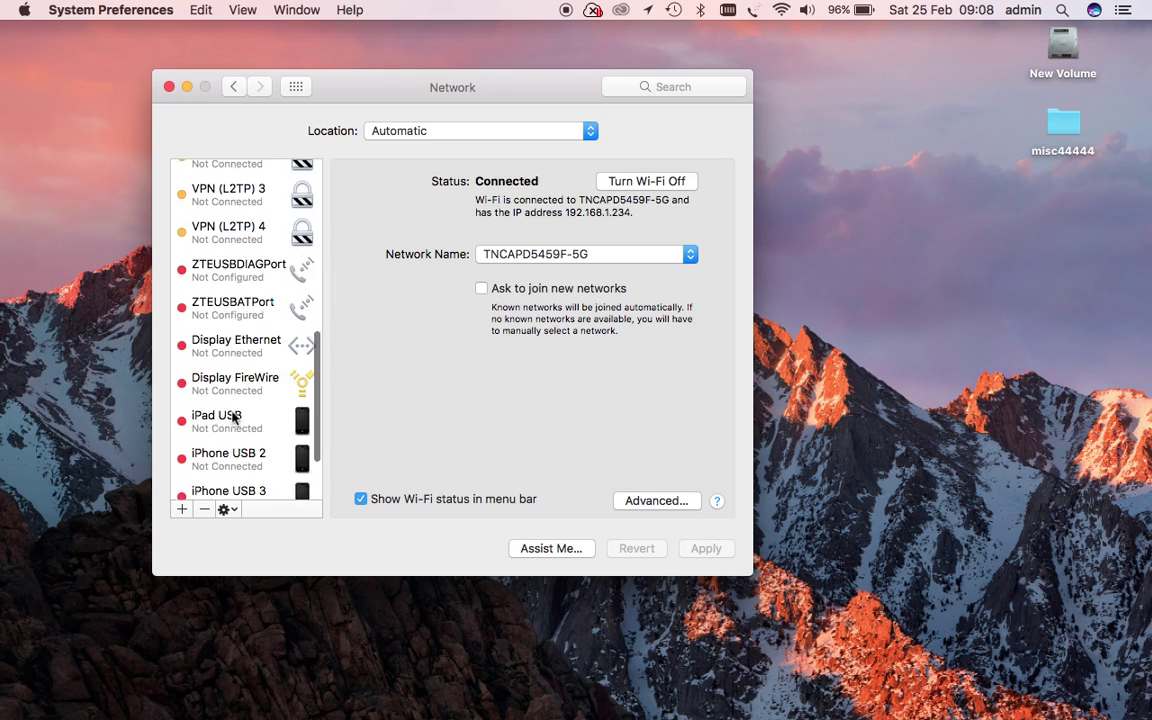
- Add a VPN service with type L2TP over IPSec, named 'Lamnia VPN test'
{"action": "left_click", "coordinate": [182, 510]}
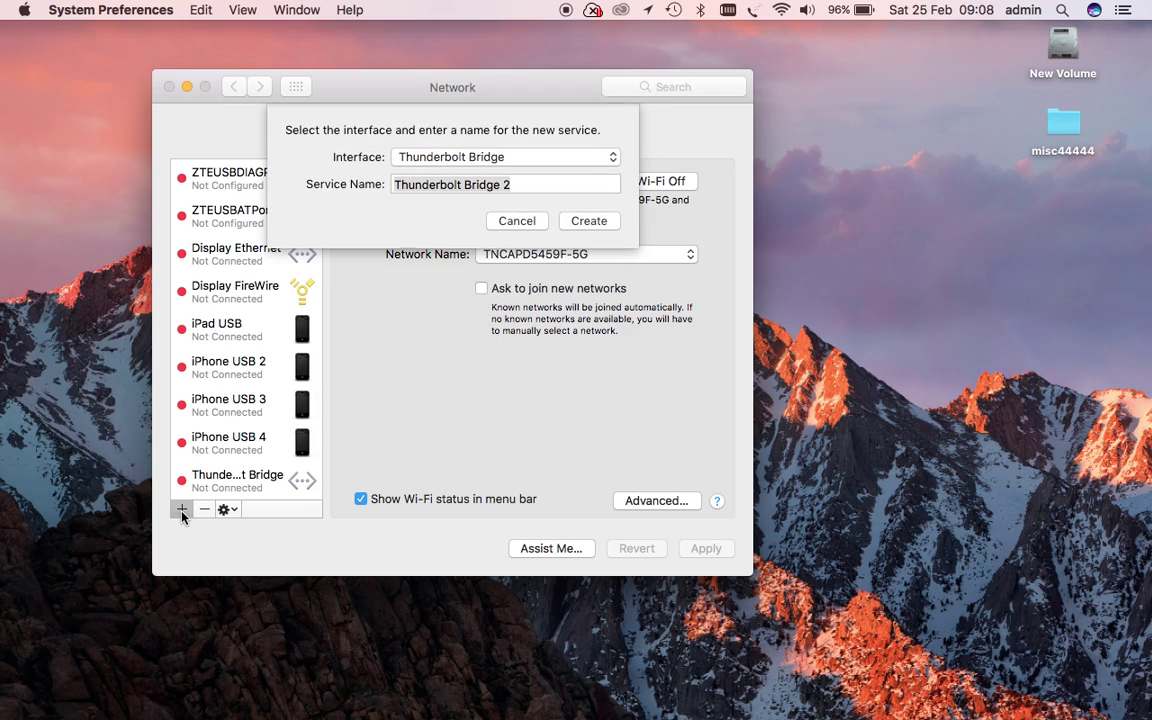
{"action": "left_click", "coordinate": [546, 158]}
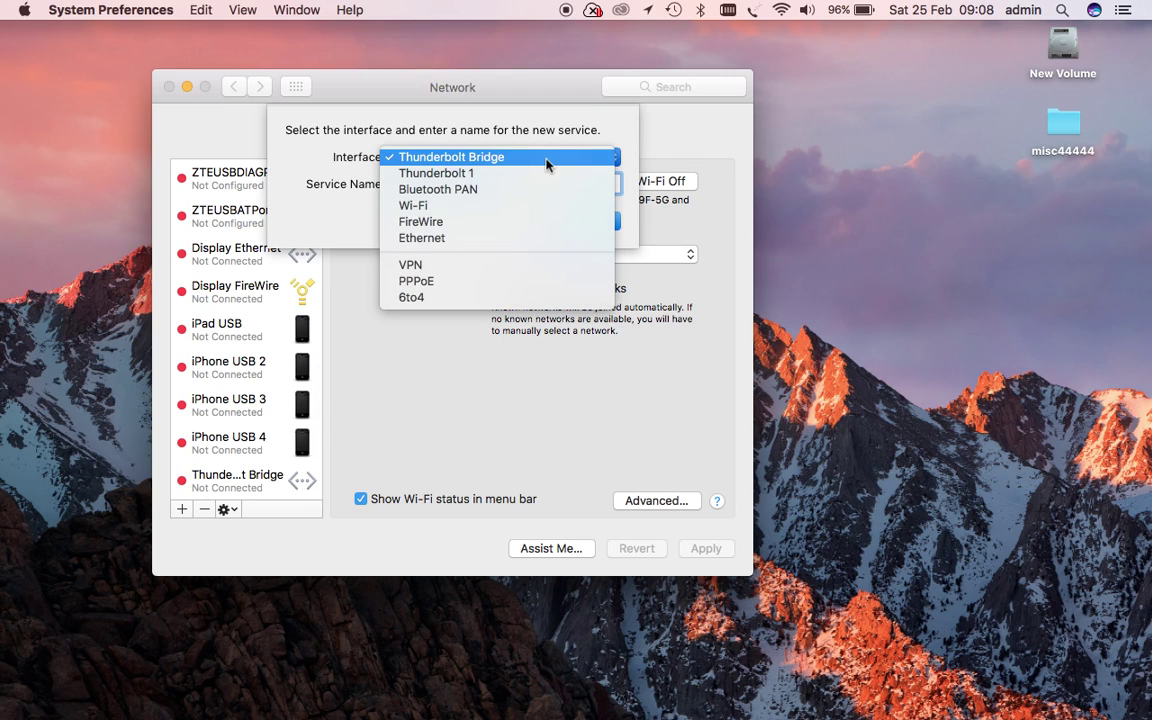
{"action": "left_click", "coordinate": [429, 268]}
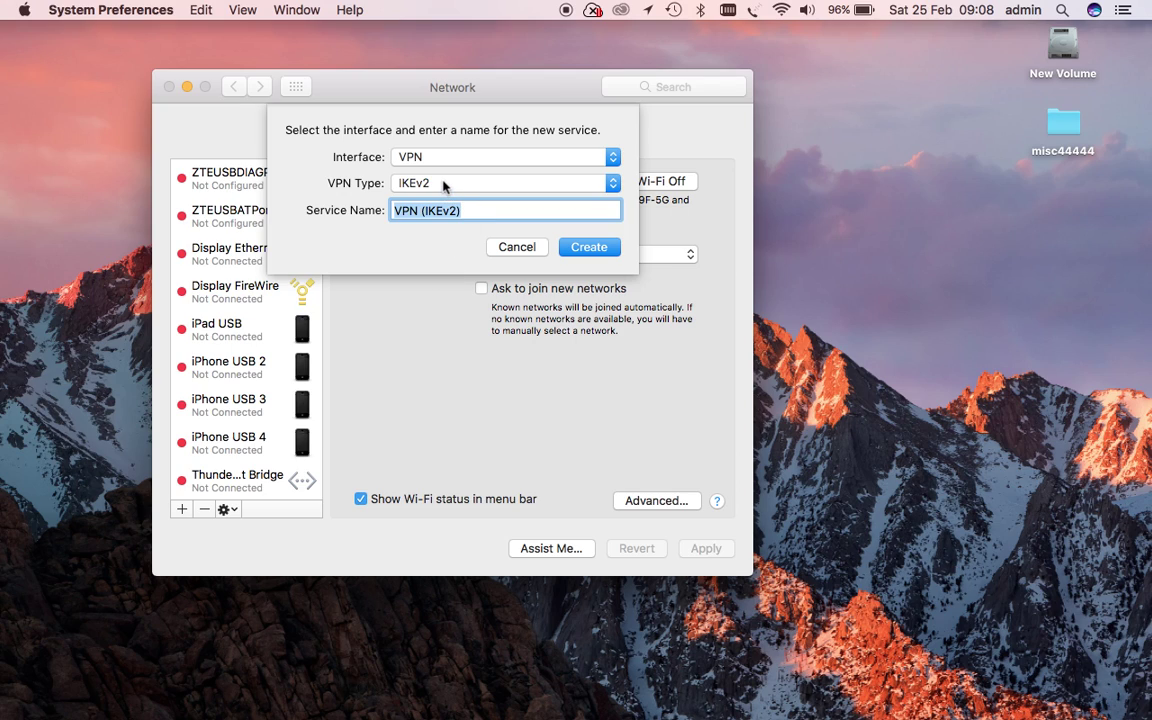
{"action": "left_click", "coordinate": [444, 184]}
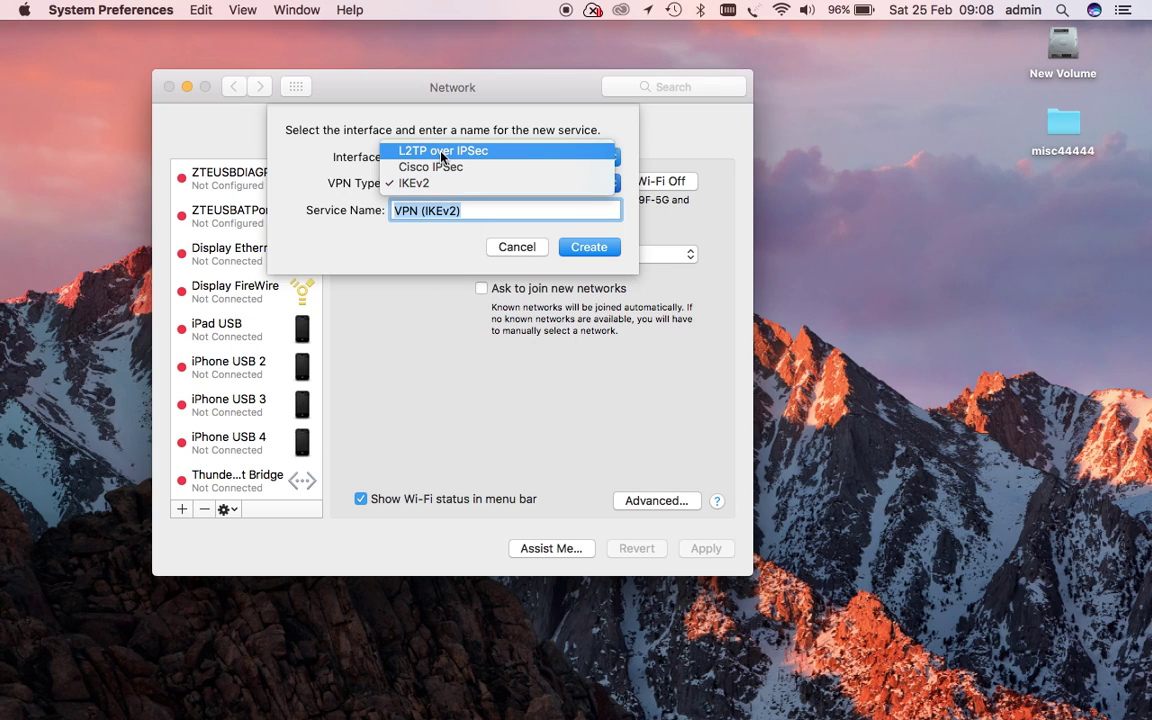
{"action": "left_click", "coordinate": [441, 156]}
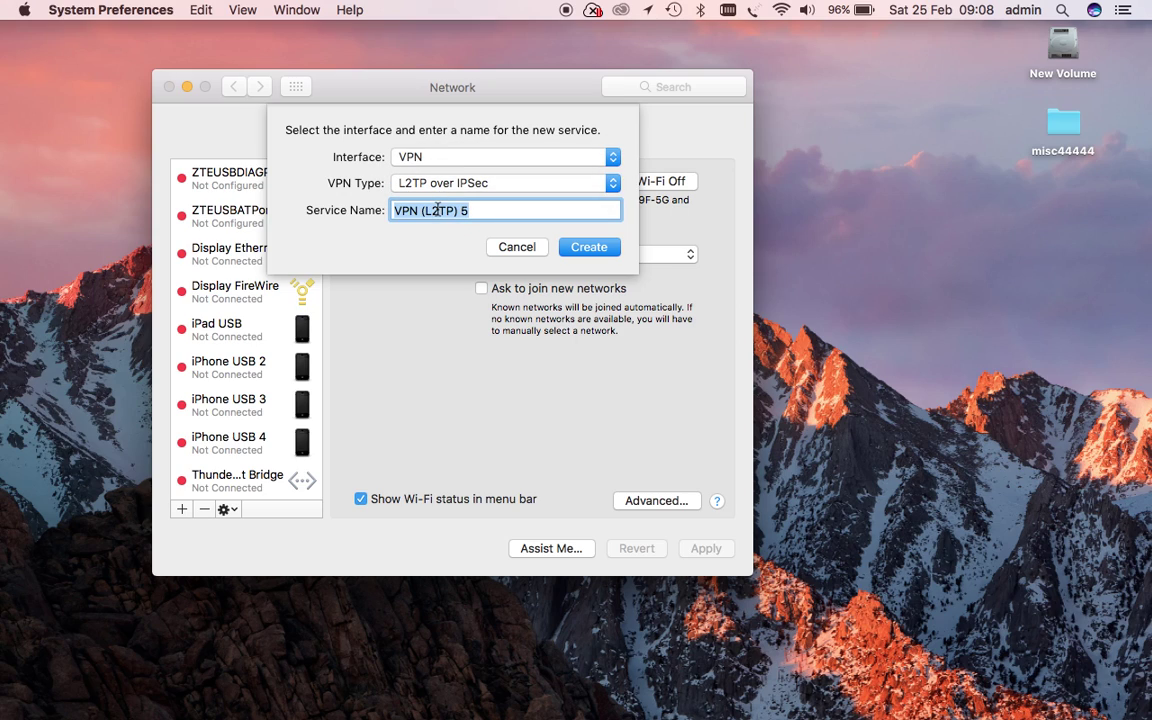
{"action": "type", "text": "Lamnia"}
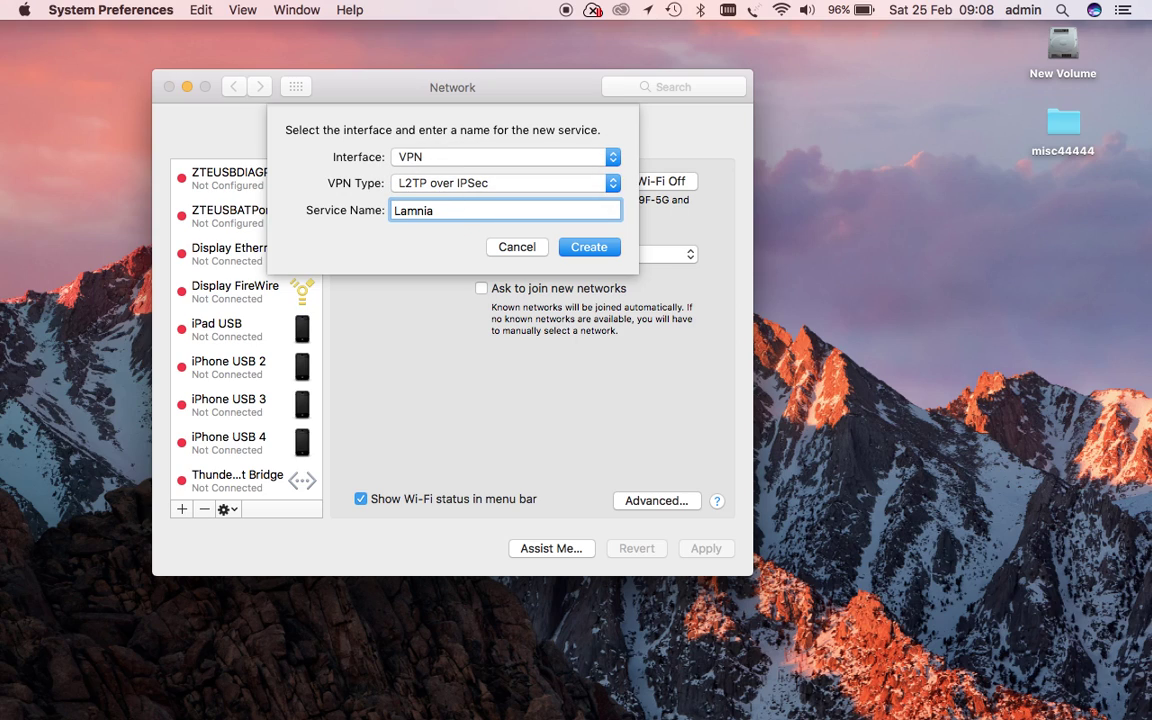
{"action": "type", "text": " VPN test"}
{"action": "left_click", "coordinate": [604, 250]}
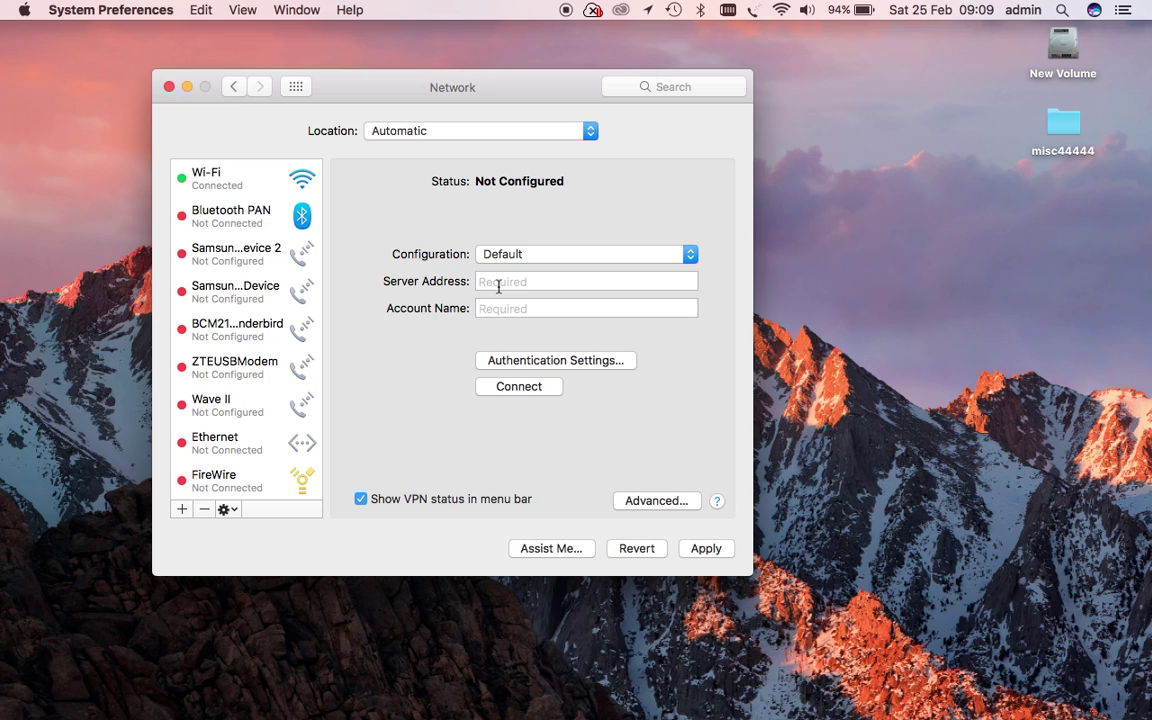
- Place the cursor in the new VPN's empty Server Address field
{"action": "left_click", "coordinate": [498, 286]}
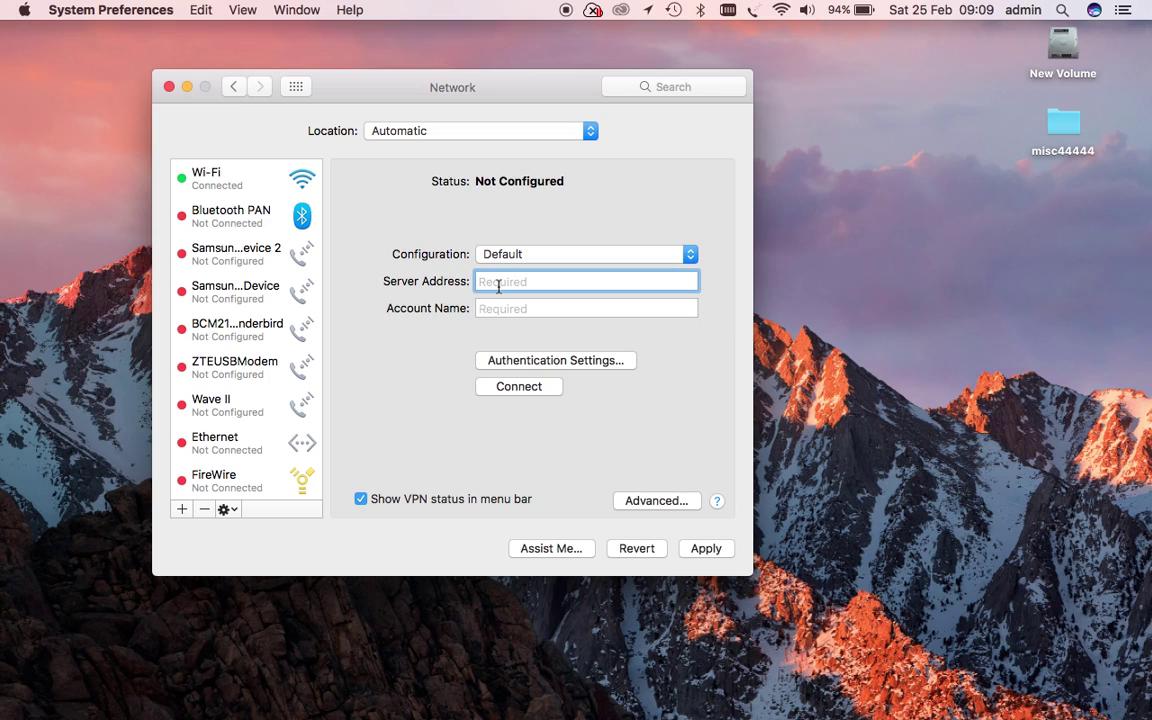
- Enter server address uk2s.lamniavpn.co.uk and the VPN account's username in Account Name
{"action": "type", "text": "uk2s.lamniavp"}
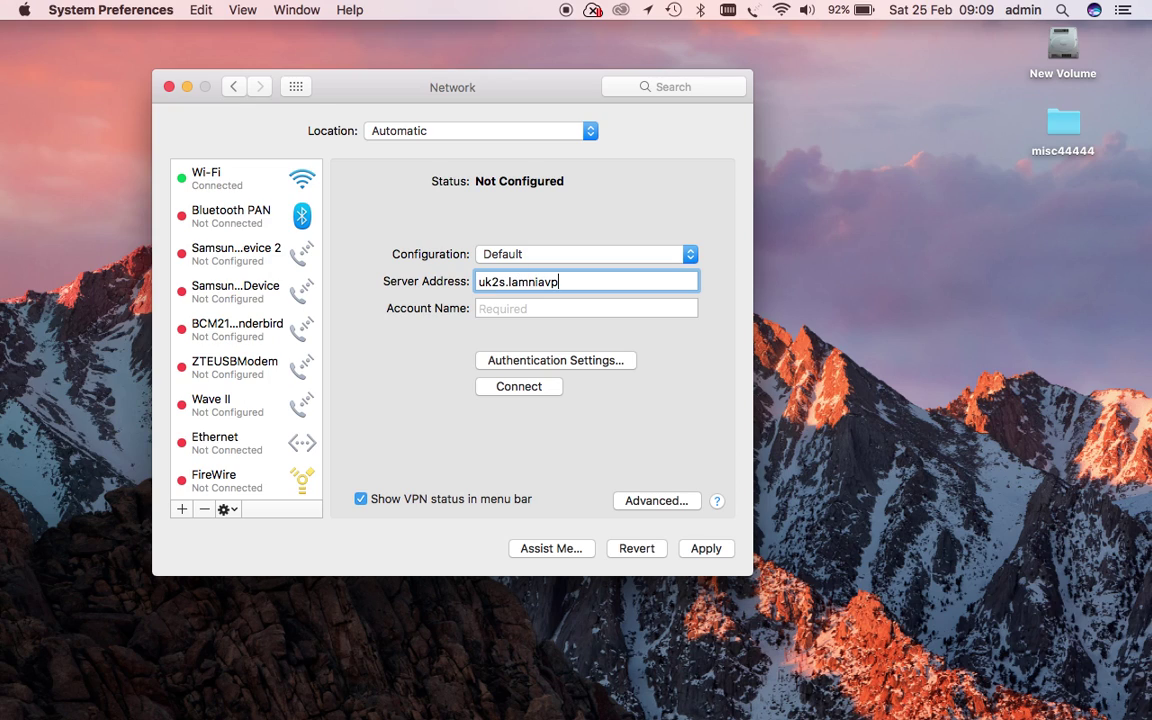
{"action": "type", "text": "n.co.uk"}
{"action": "key", "text": "Tab"}
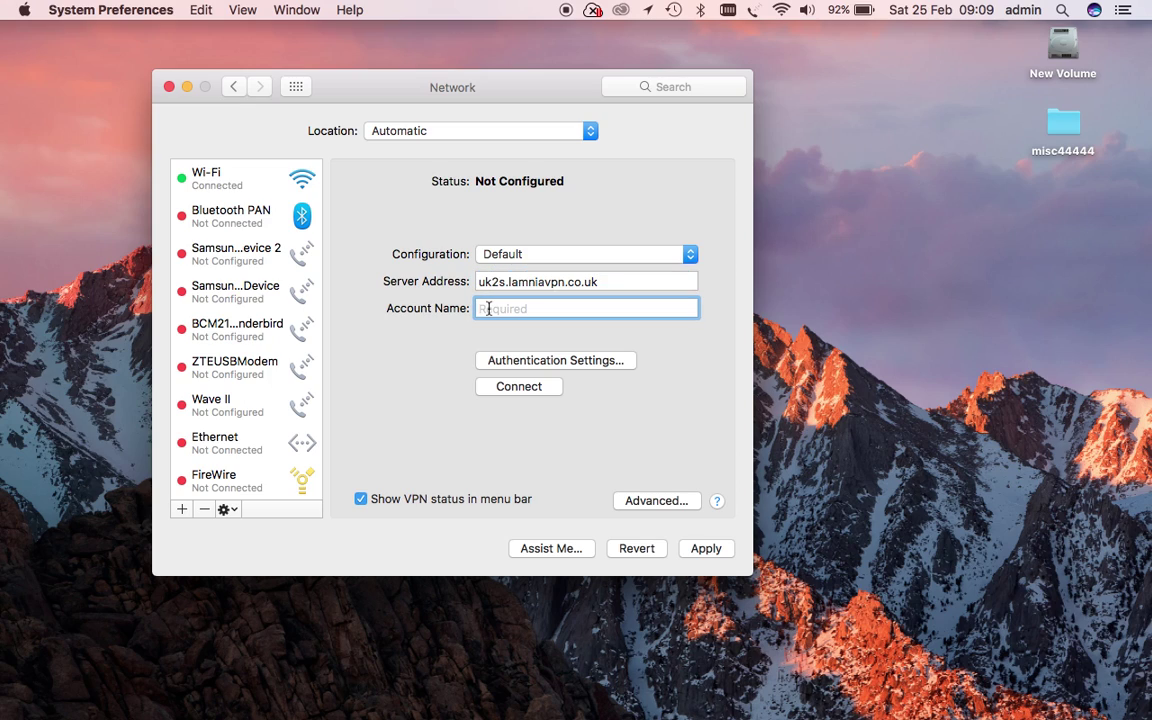
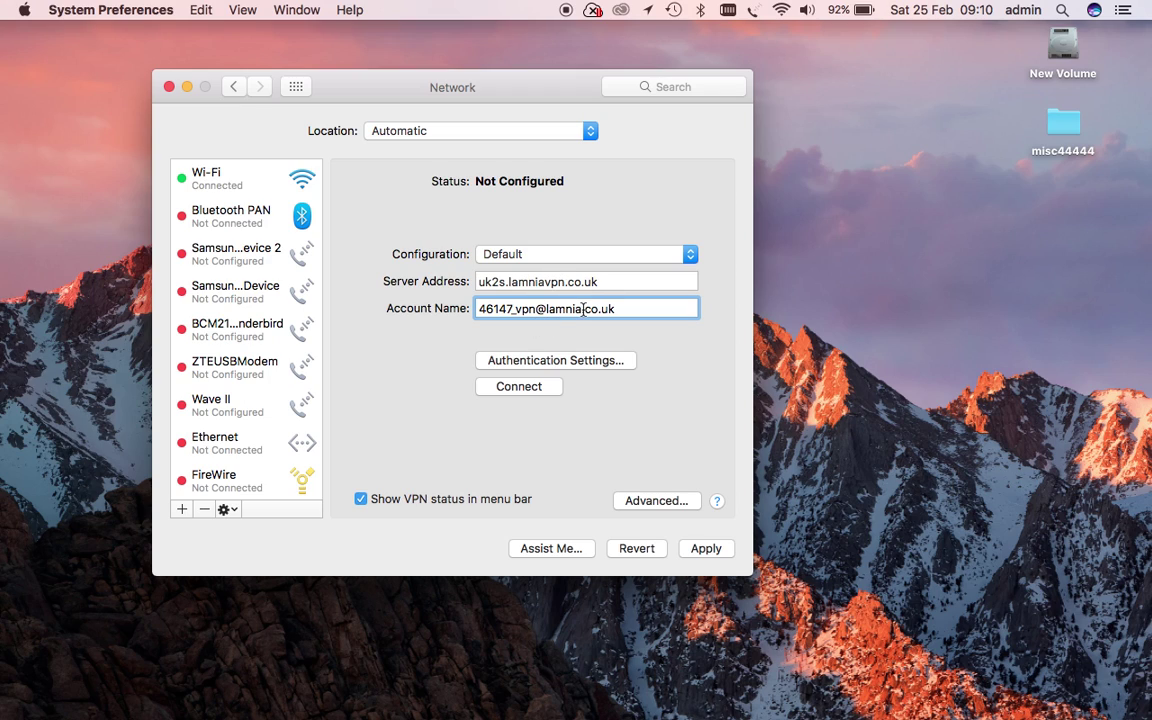
- Enter the account password and shared secret in the VPN's Authentication Settings
{"action": "left_click", "coordinate": [598, 362]}
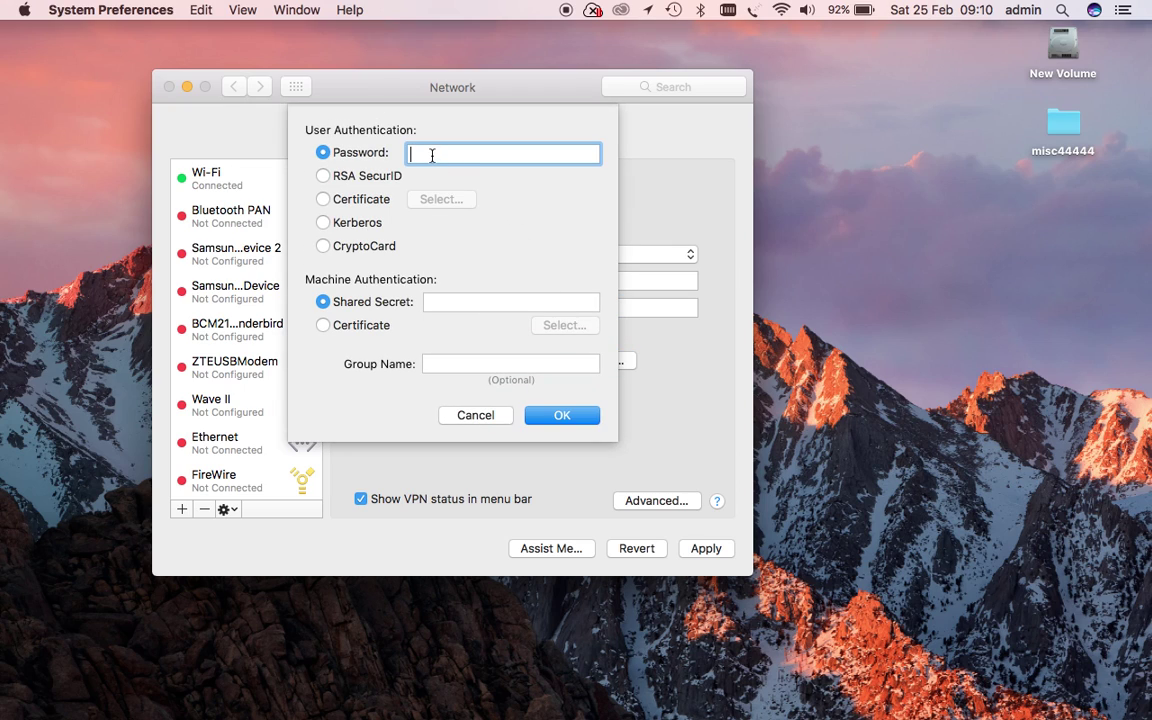
{"action": "type", "text": "••••••••"}
{"action": "left_click", "coordinate": [448, 300]}
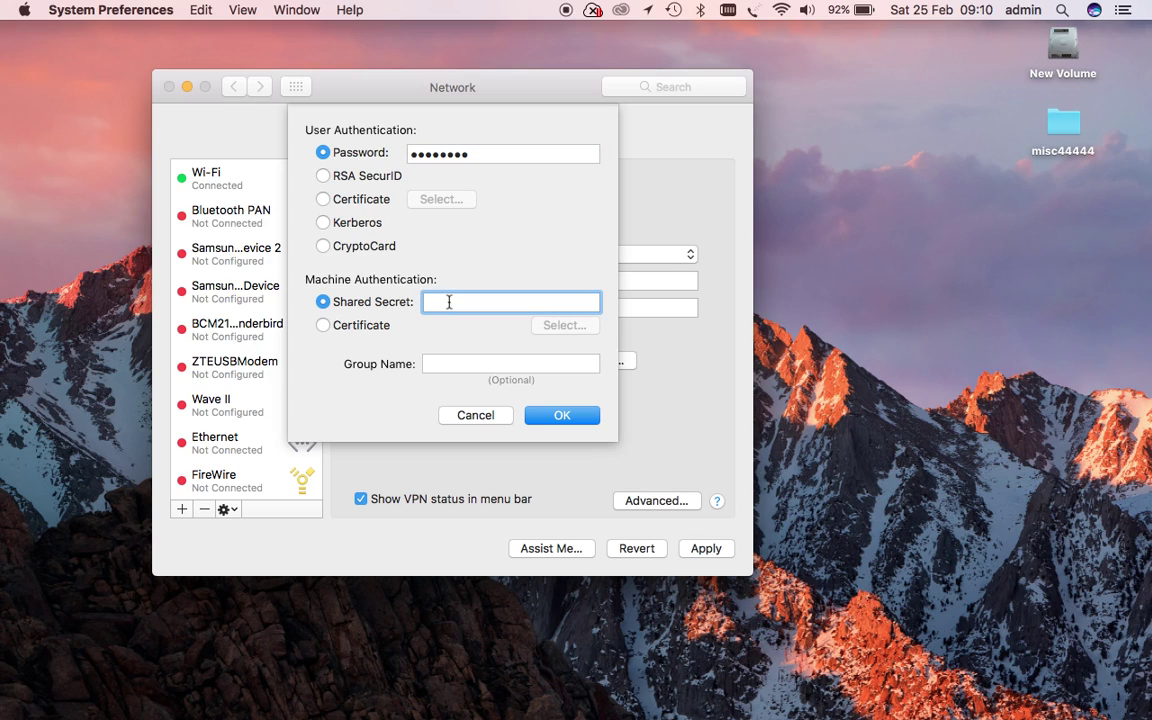
{"action": "type", "text": "•••••••••••"}
{"action": "left_click", "coordinate": [542, 419]}
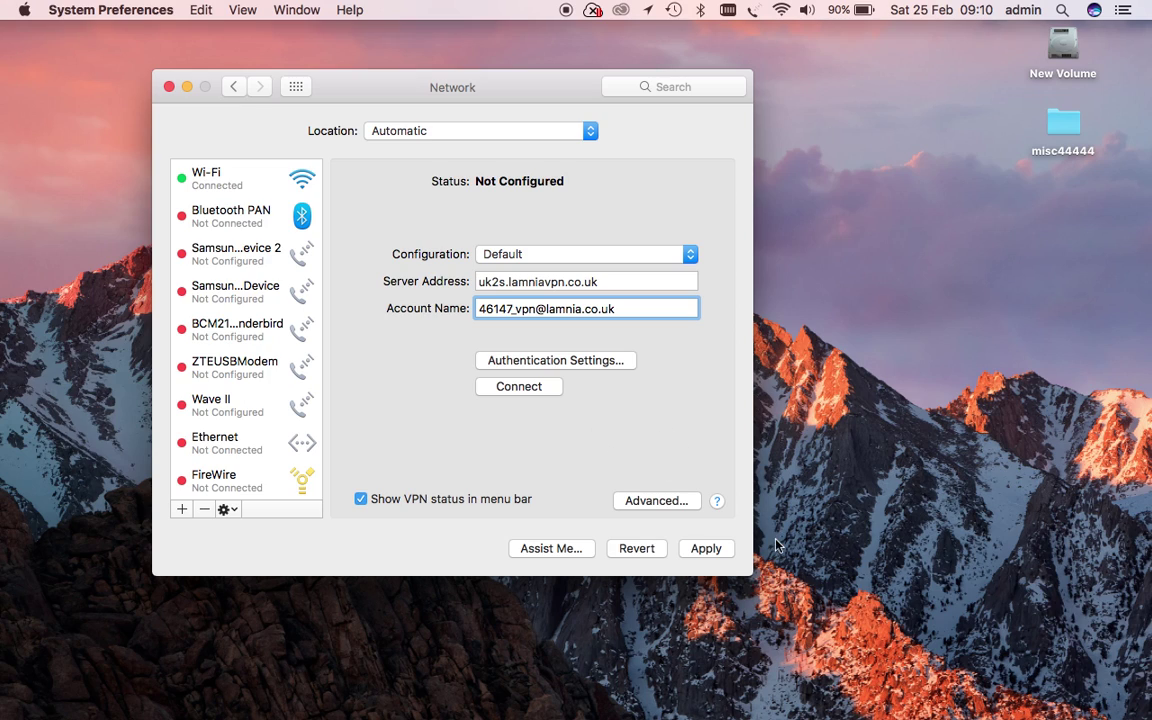
- Enable 'Send all traffic over VPN connection' in Advanced options, applying the settings before and after
{"action": "left_click", "coordinate": [704, 551]}
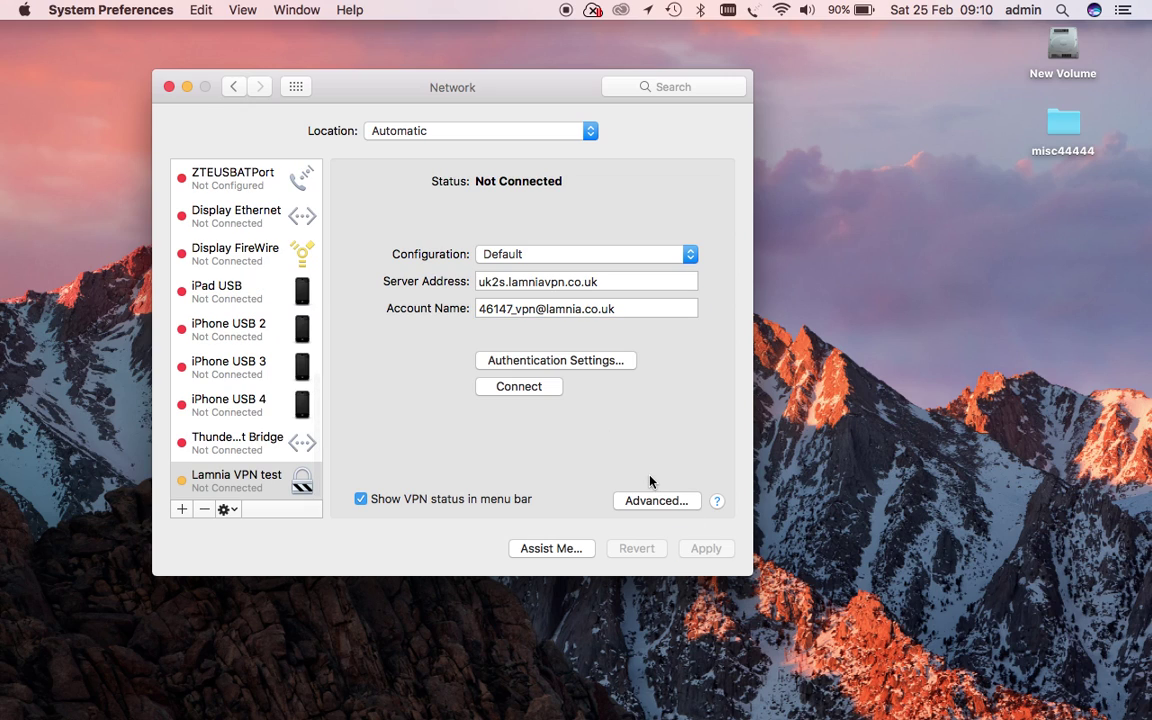
{"action": "left_click", "coordinate": [657, 501]}
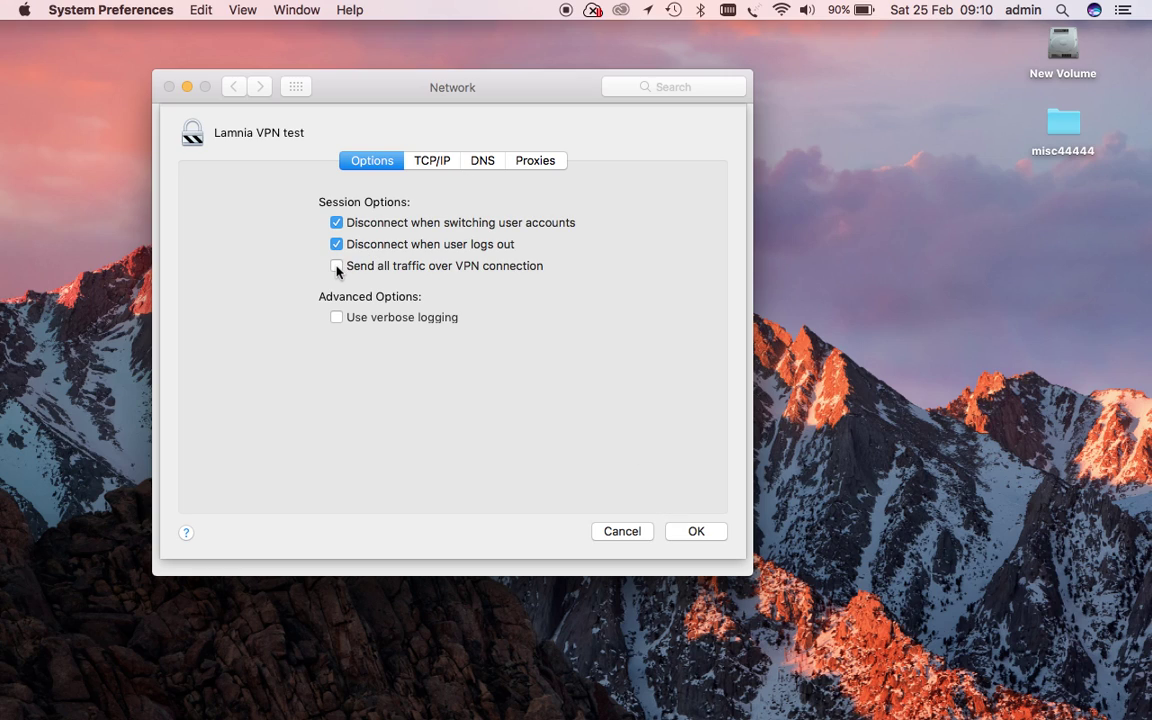
{"action": "left_click", "coordinate": [337, 267]}
{"action": "left_click", "coordinate": [703, 535]}
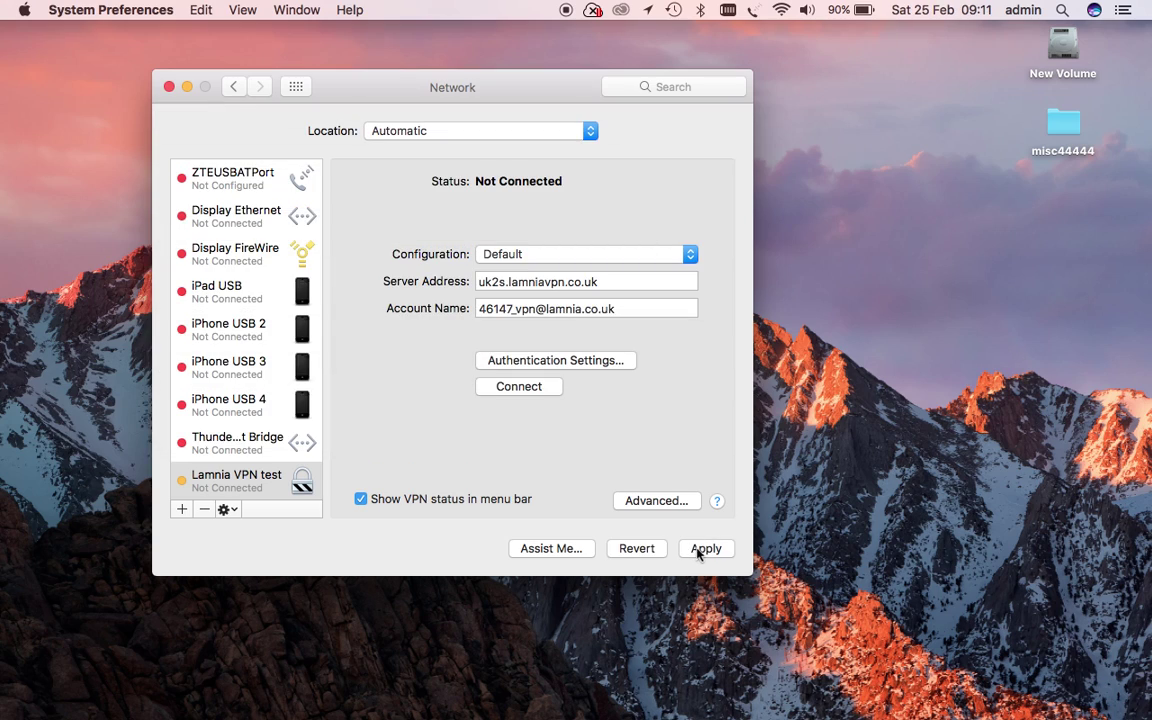
{"action": "left_click", "coordinate": [703, 549]}
- Check the VPN menu-bar icon, then start connecting Lamnia VPN test from the Network pane
{"action": "left_click", "coordinate": [729, 10]}
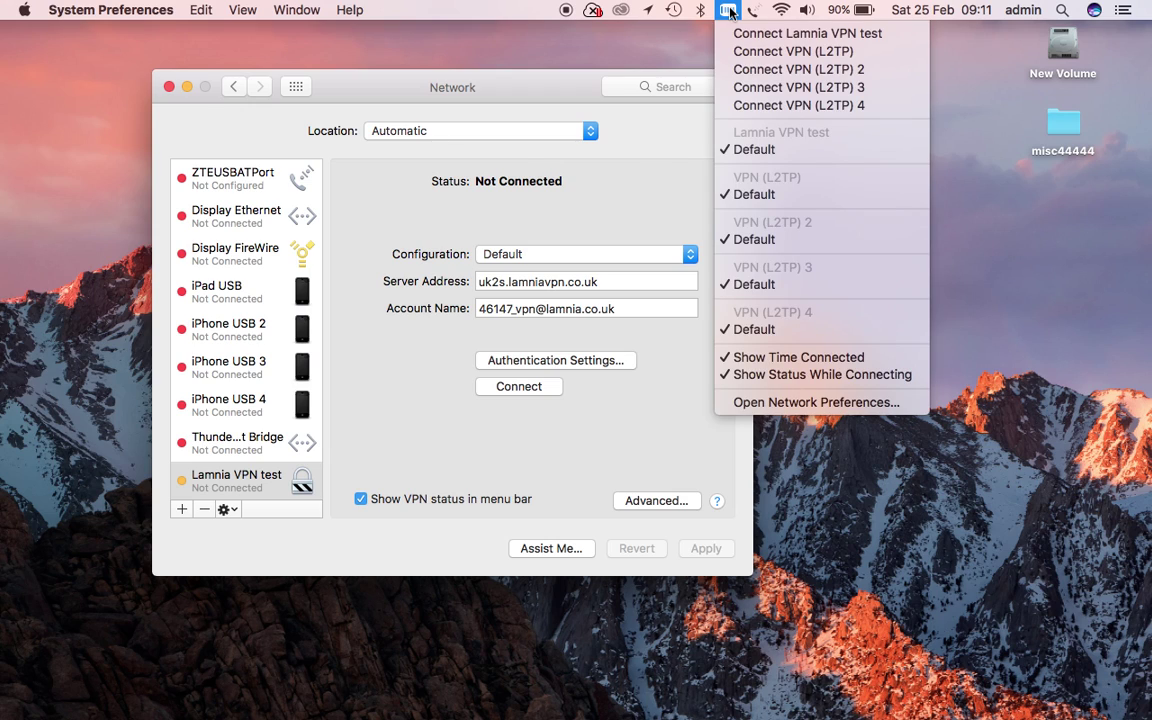
{"action": "left_click", "coordinate": [729, 10]}
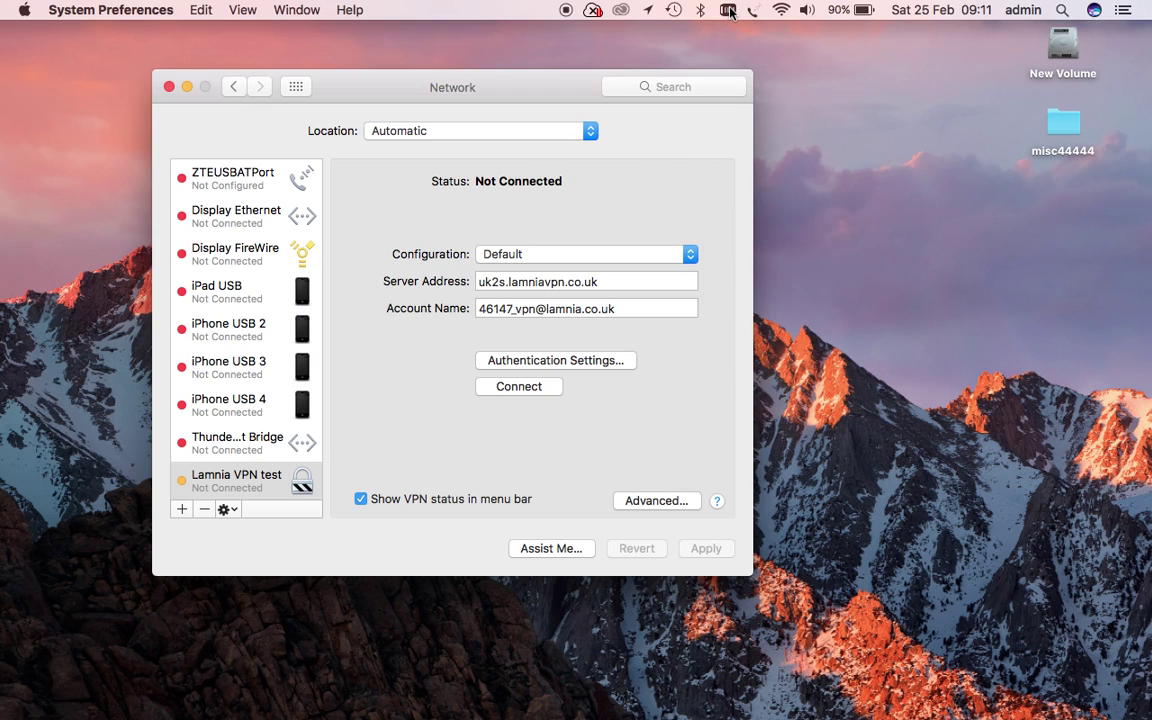
{"action": "left_click", "coordinate": [518, 386]}
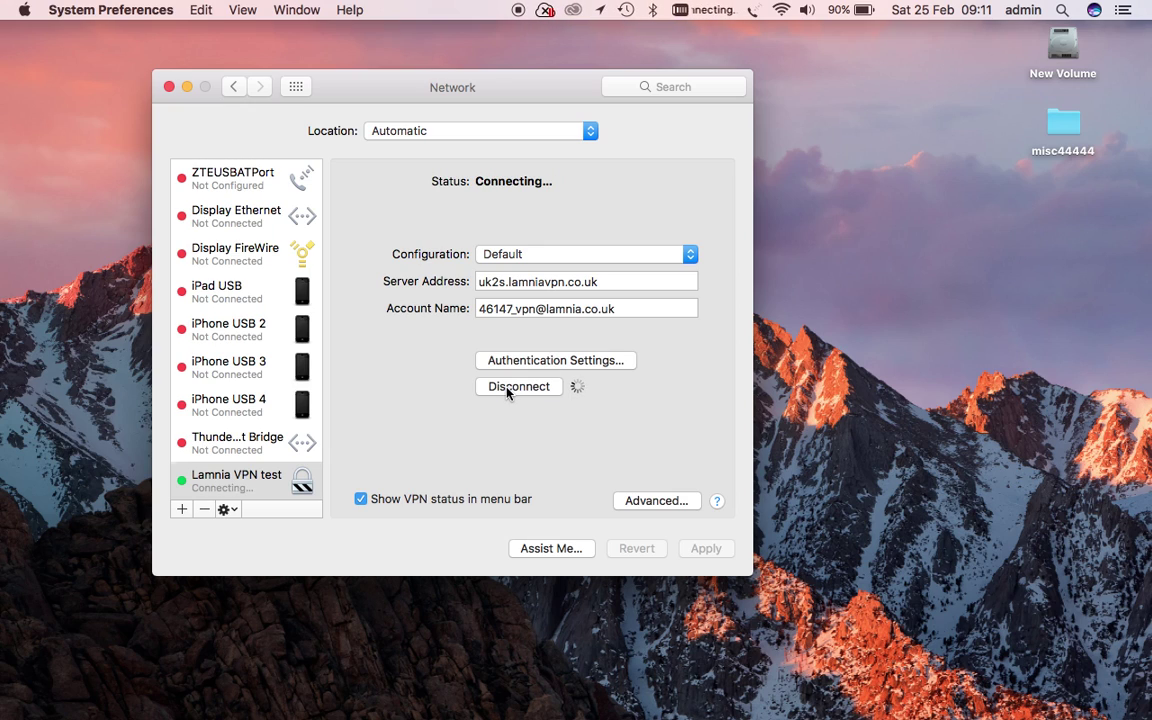